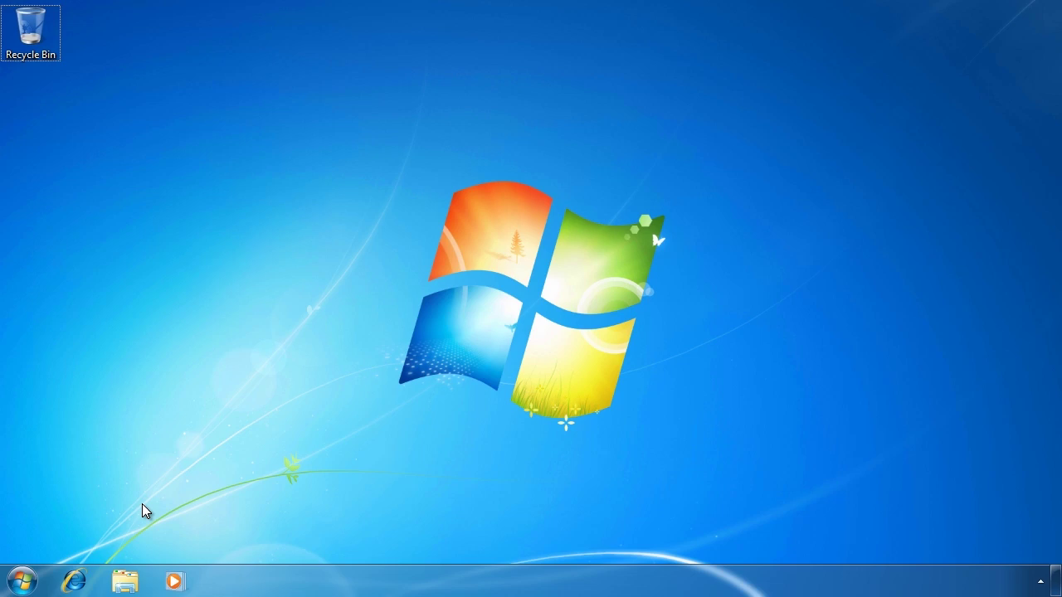
Step: Search 'group' from the Start menu and launch Edit group policy
left_click(22, 581)
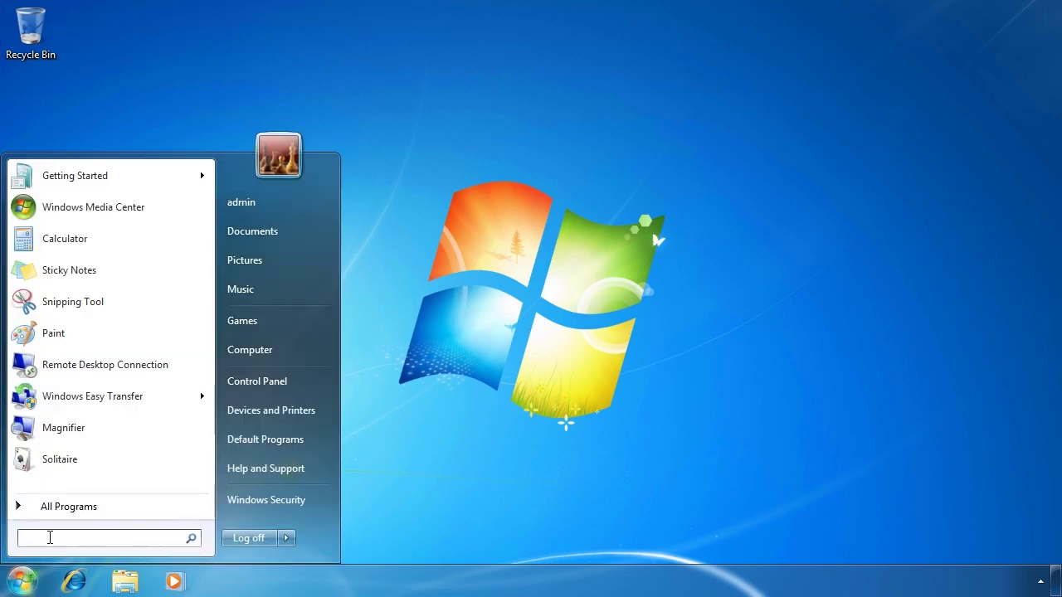
type("group")
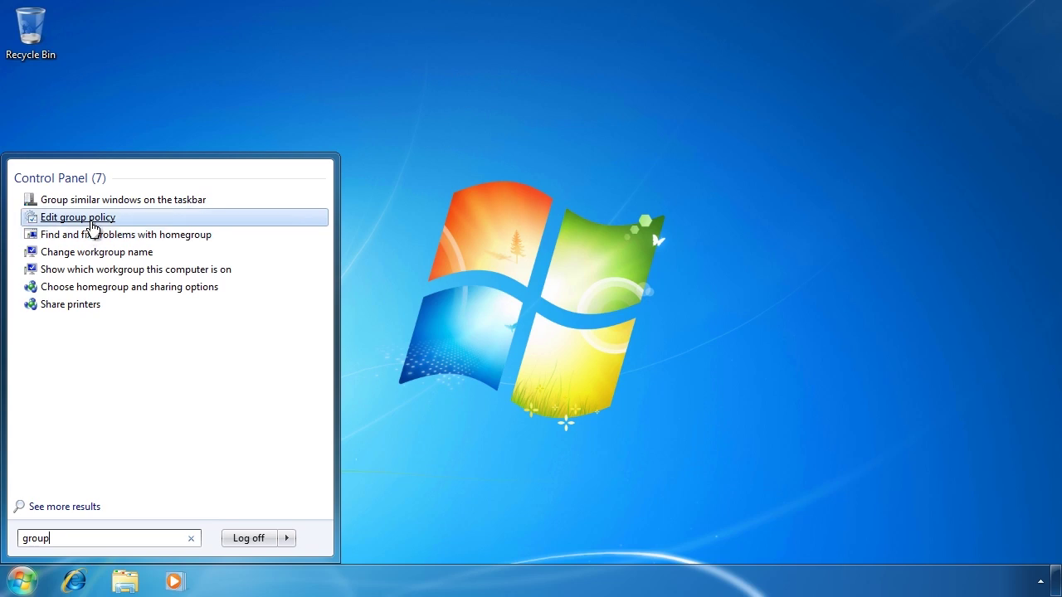
left_click(93, 223)
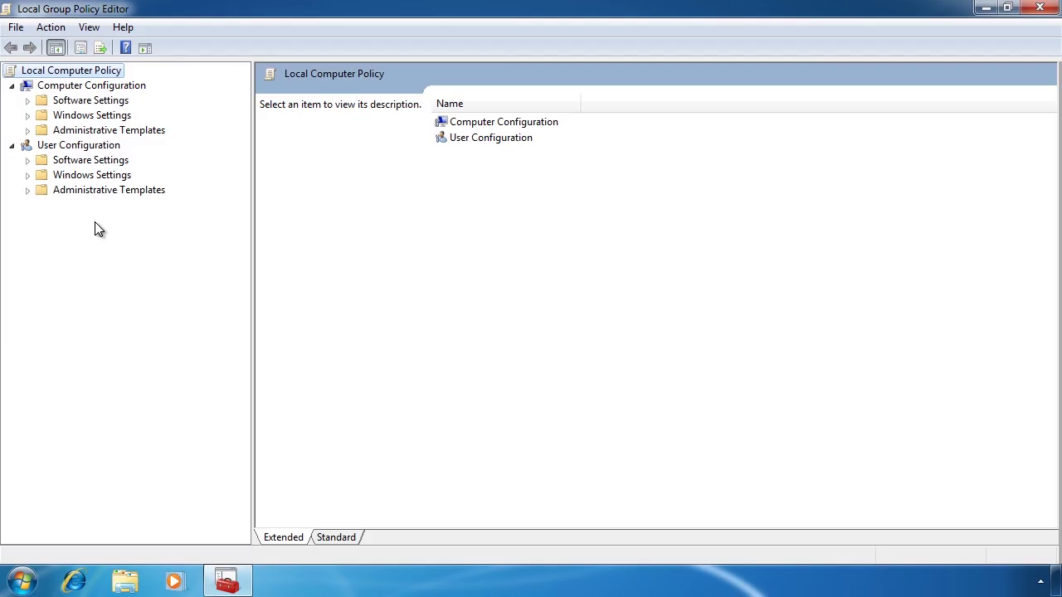
Step: Under Computer Configuration > Windows Settings > Security Settings, create new Software Restriction Policies
left_click(29, 117)
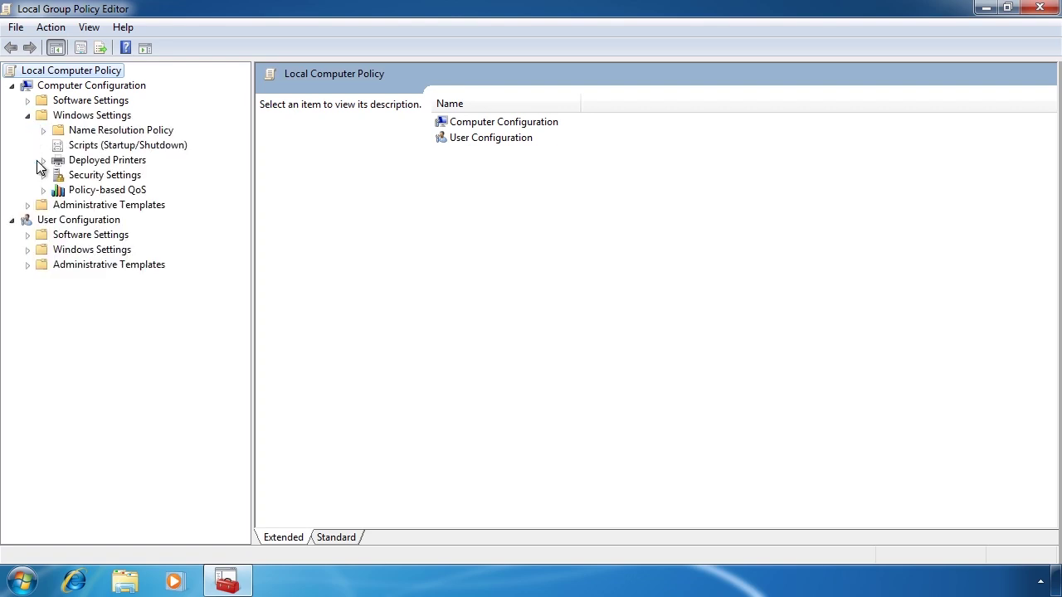
left_click(43, 175)
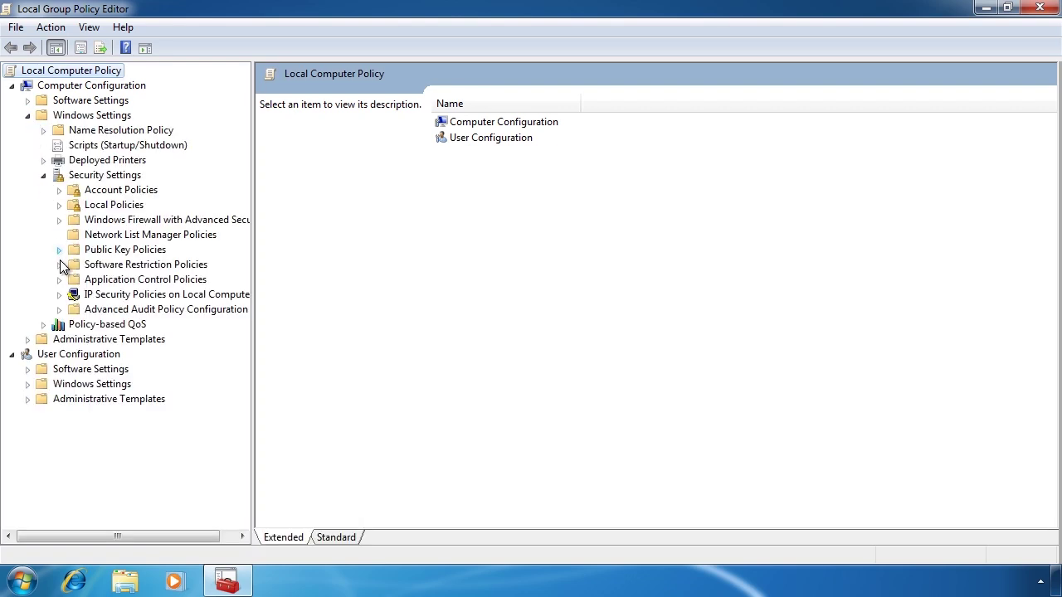
left_click(190, 267)
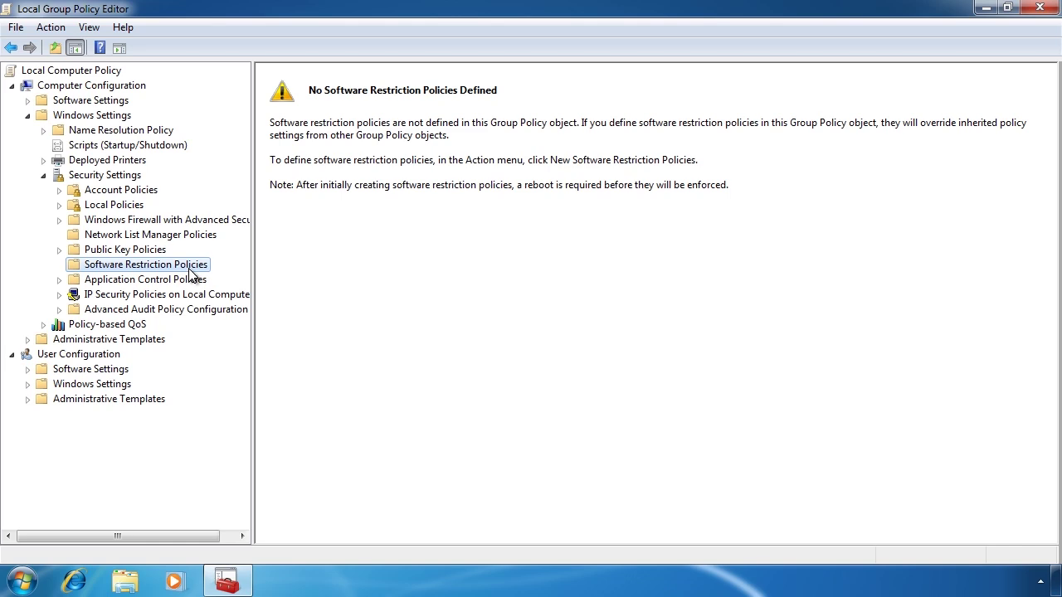
right_click(193, 274)
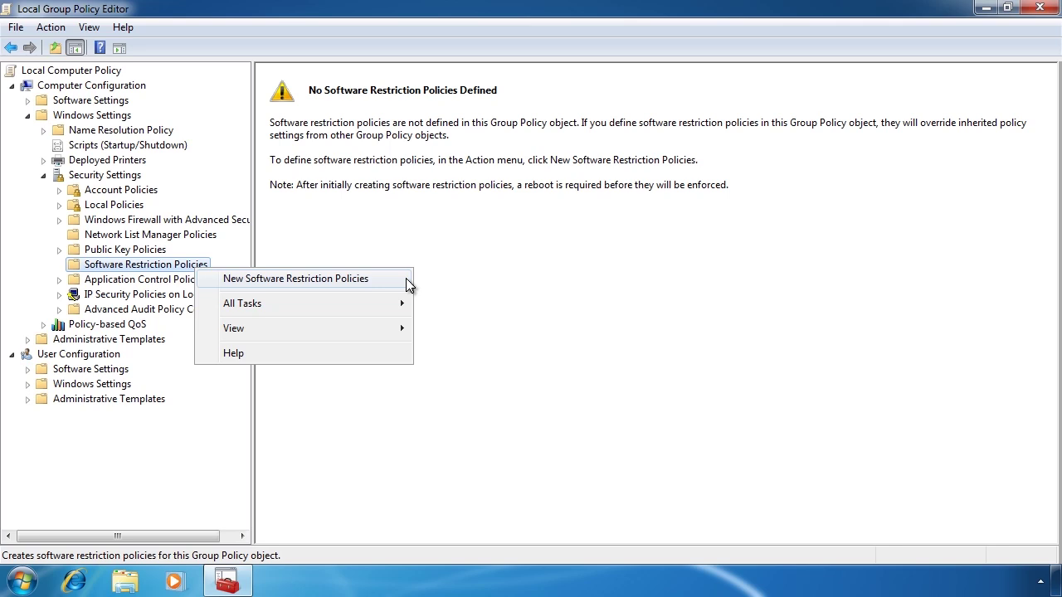
left_click(407, 279)
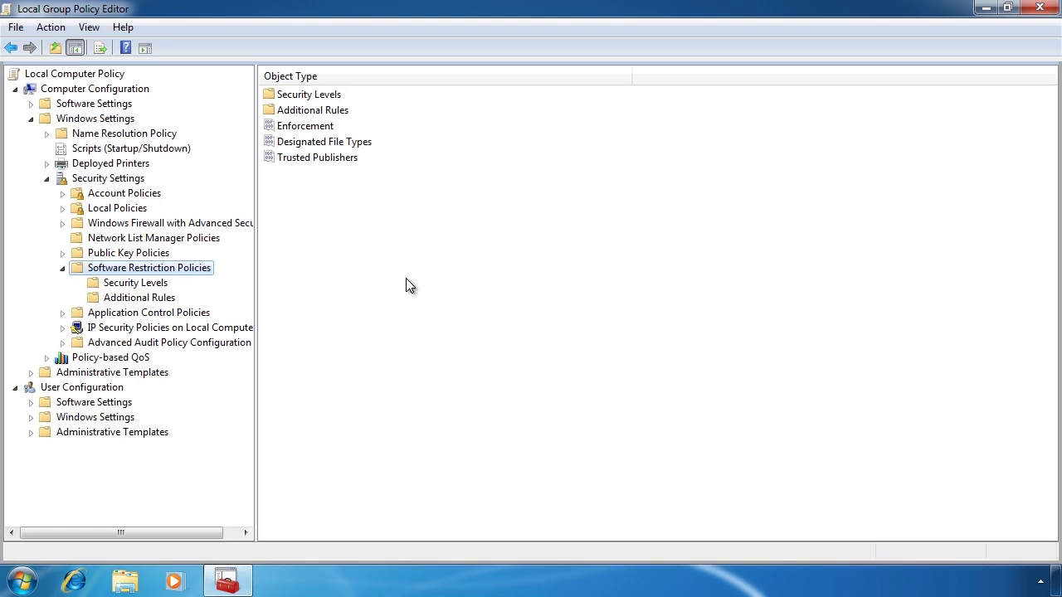
Step: Open the Enforcement Properties of the new software restriction policies
left_click(318, 133)
double_click(318, 132)
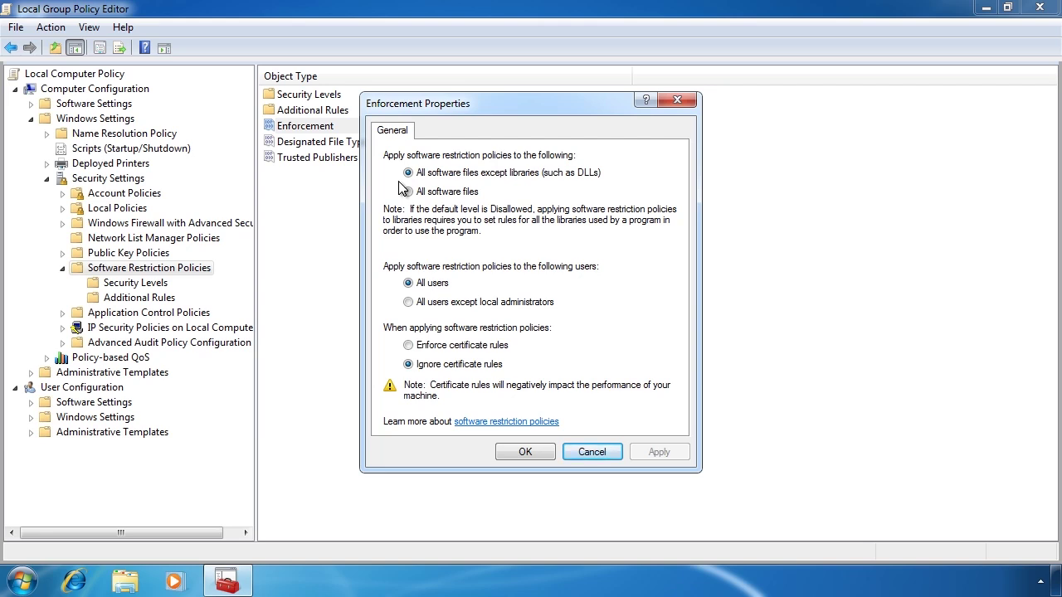
Step: Set Enforcement to all users except local administrators, enforce certificate rules, and confirm
left_click(408, 303)
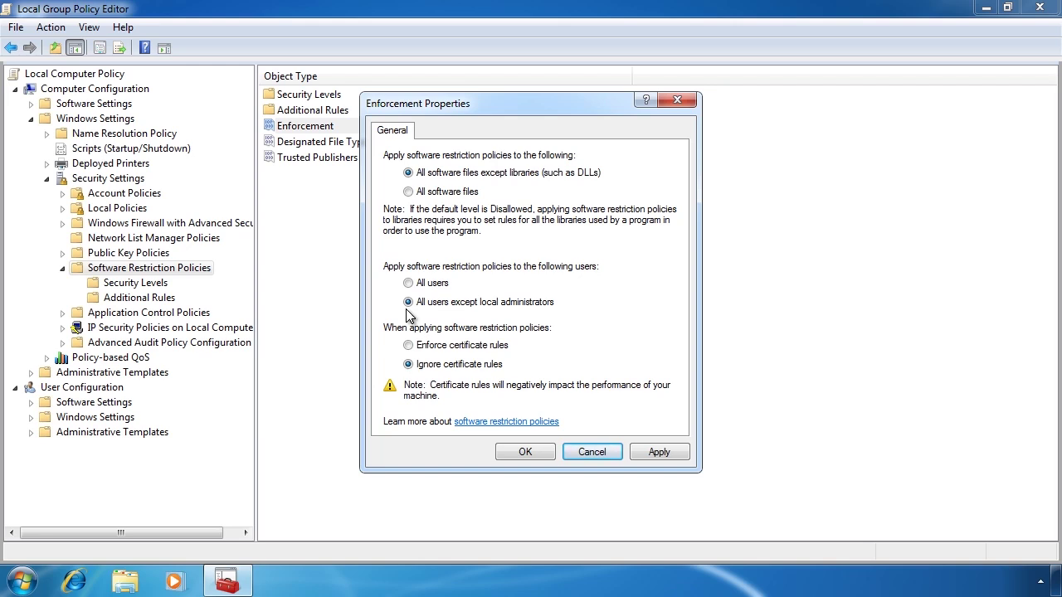
left_click(409, 347)
left_click(523, 450)
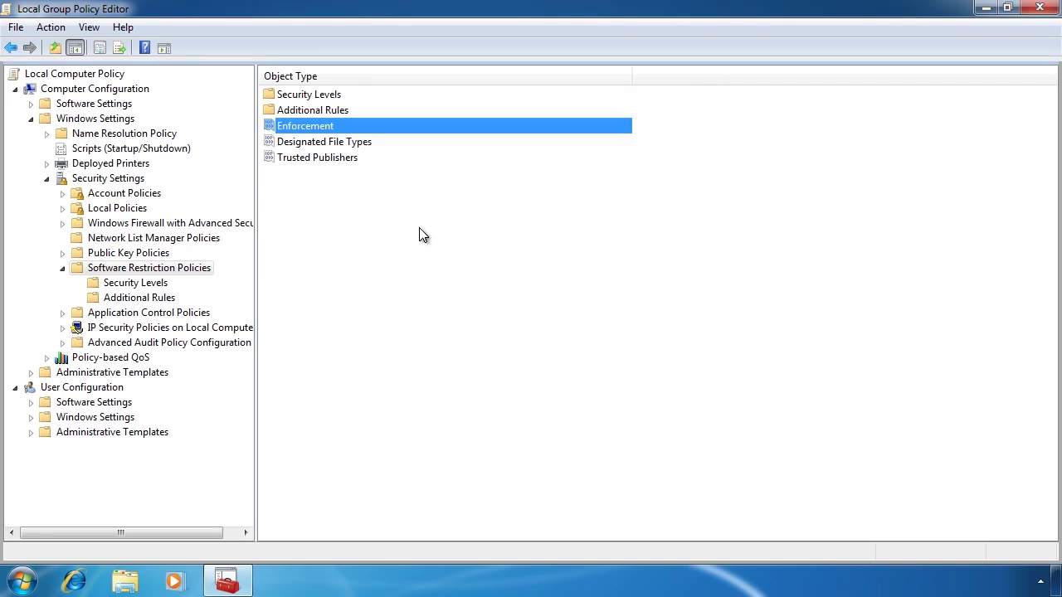
double_click(344, 144)
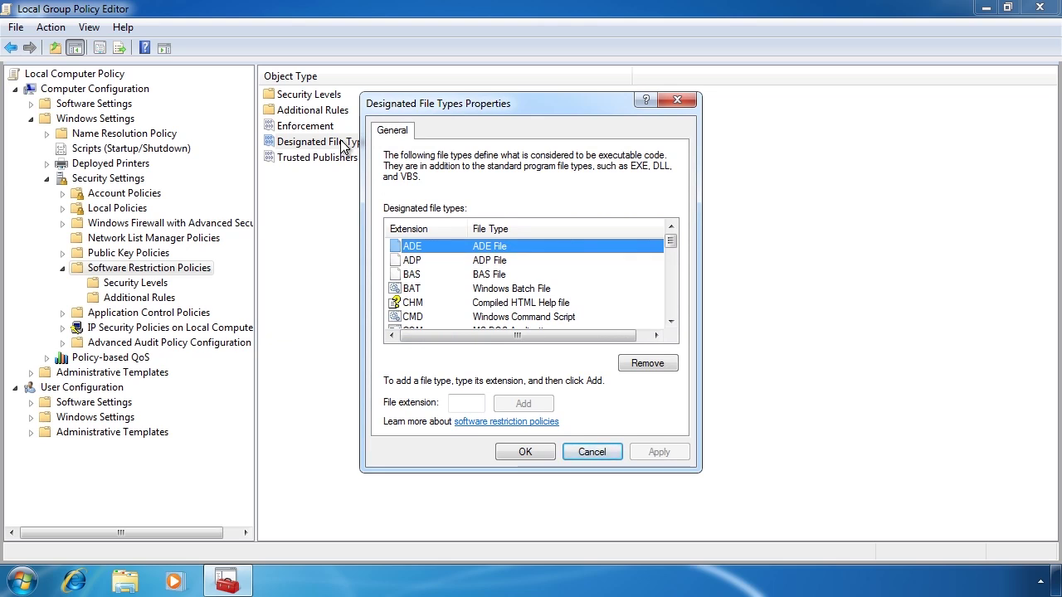
left_click(465, 404)
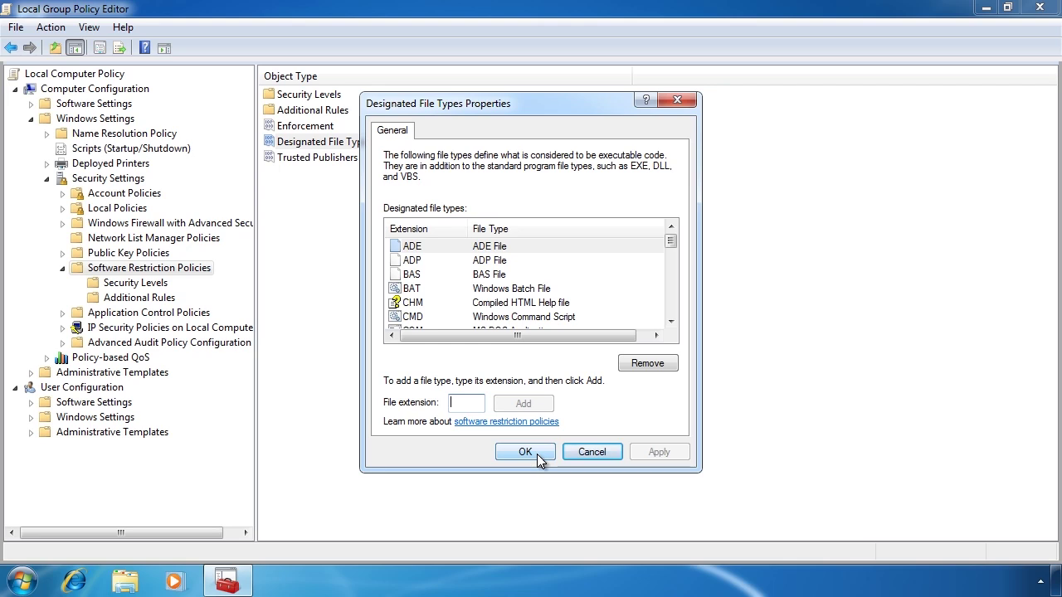
left_click(607, 455)
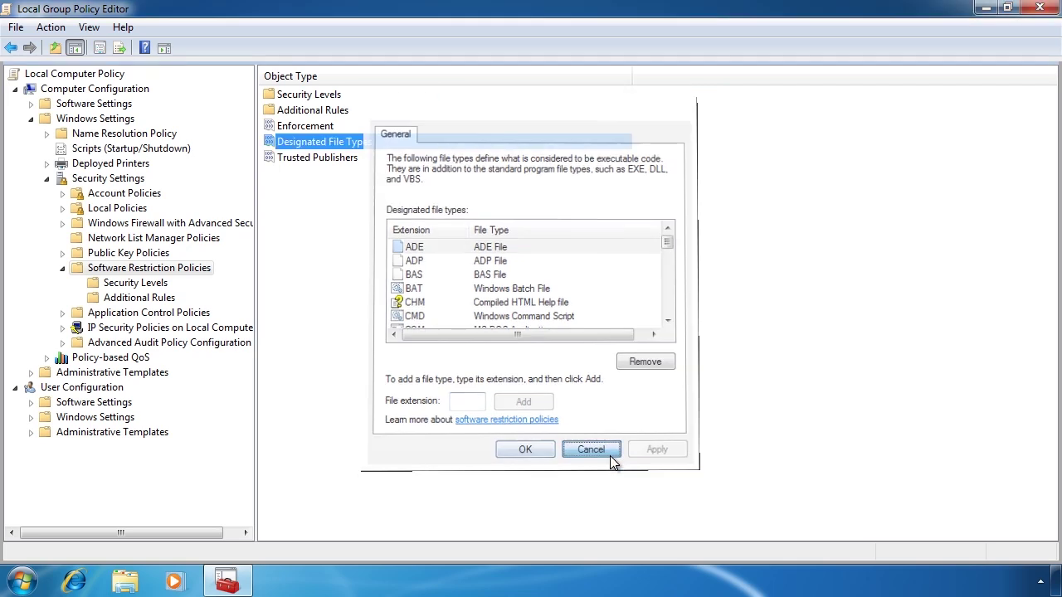
Step: Define Trusted Publishers settings with publisher and timestamp certificate revocation checks enabled
double_click(307, 157)
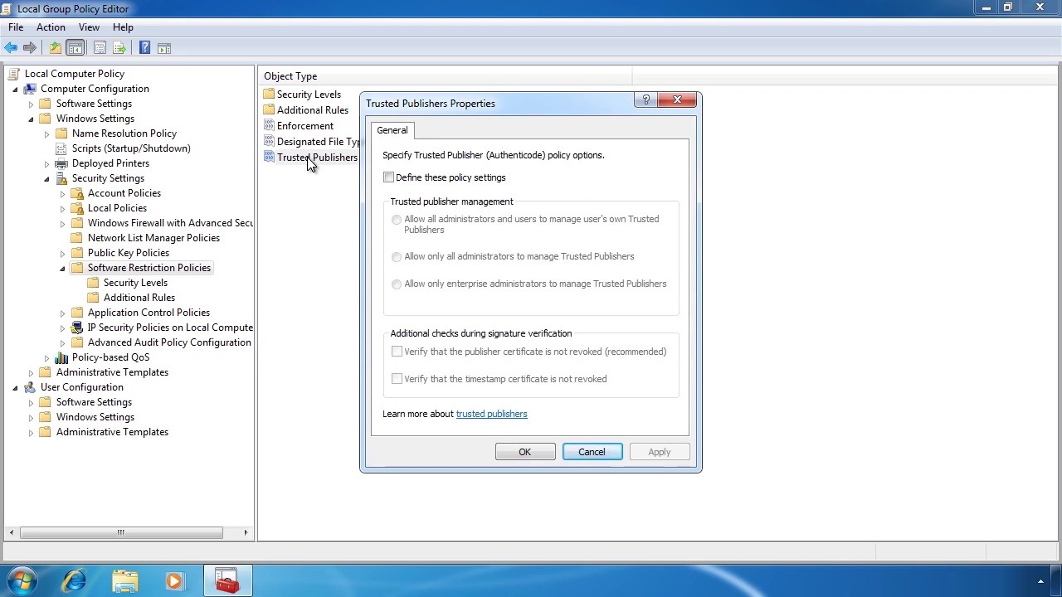
left_click(389, 178)
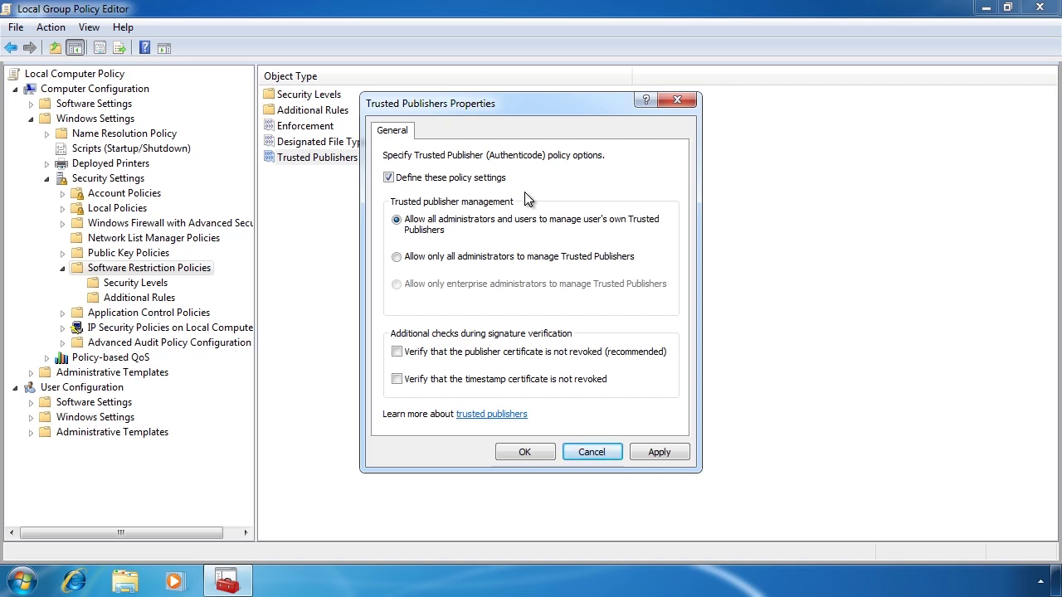
left_click(396, 352)
left_click(396, 379)
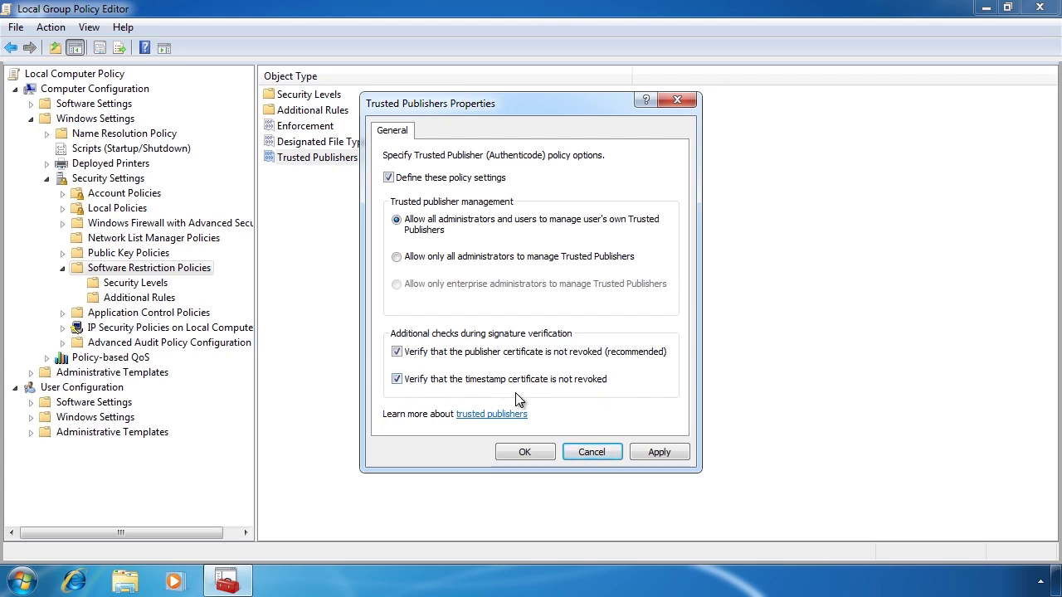
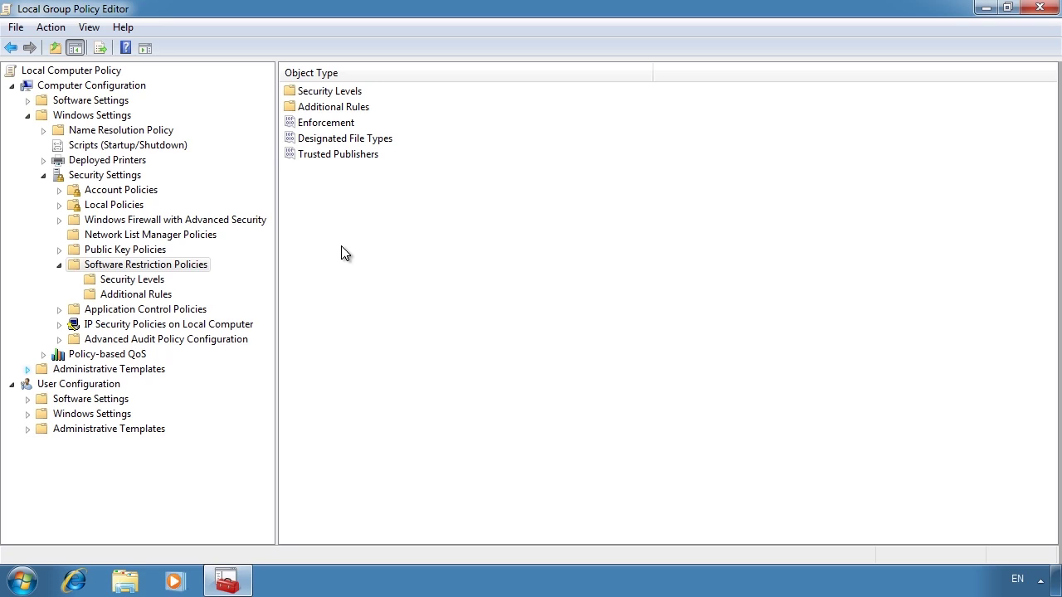
Step: Open Security Levels and review the Disallowed, Basic User and Unrestricted levels in turn
left_click(120, 280)
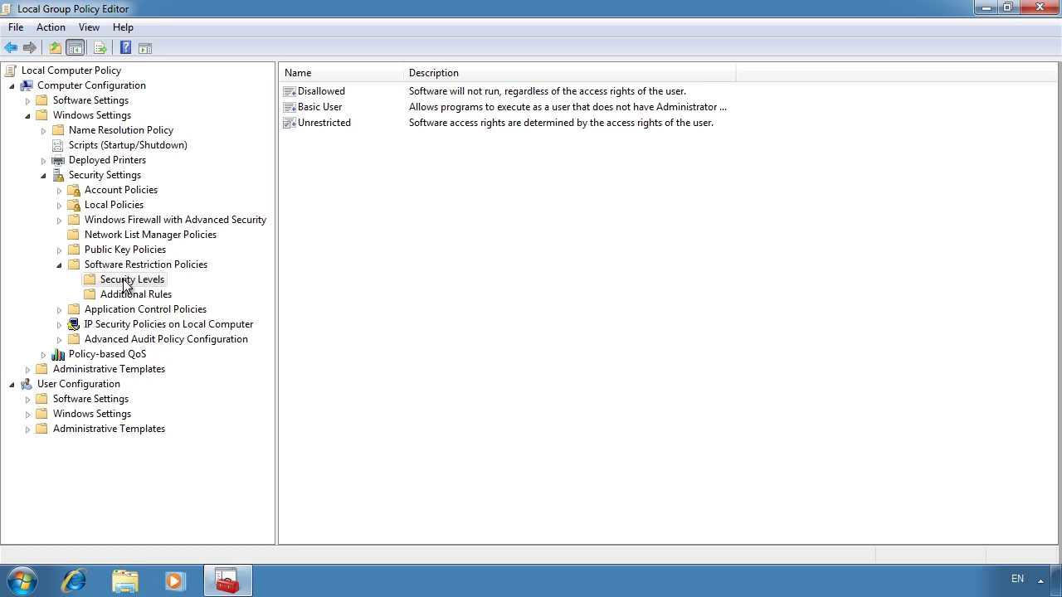
left_click(305, 91)
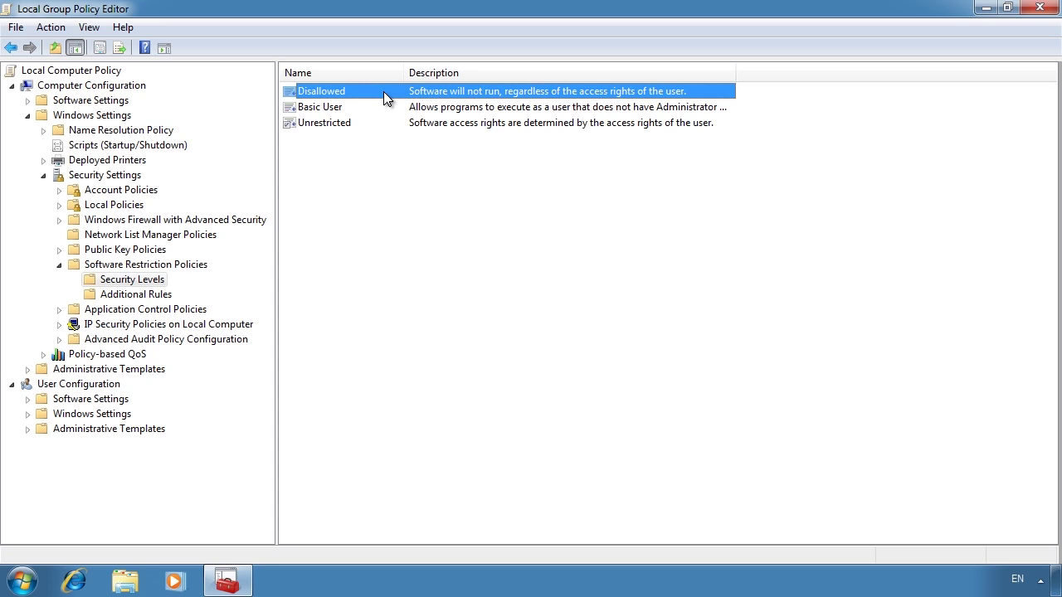
left_click(291, 109)
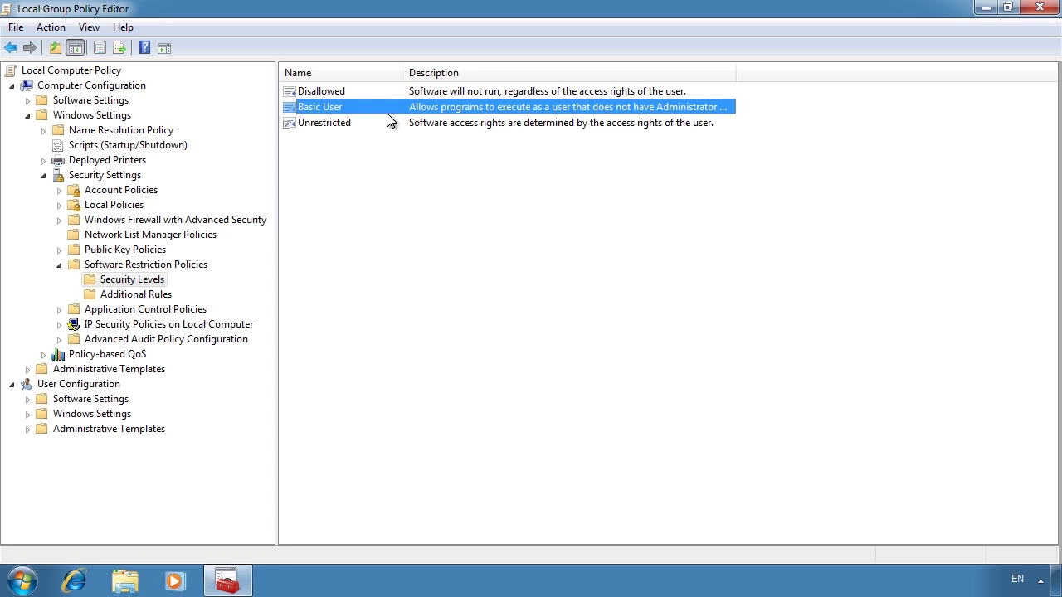
left_click(287, 124)
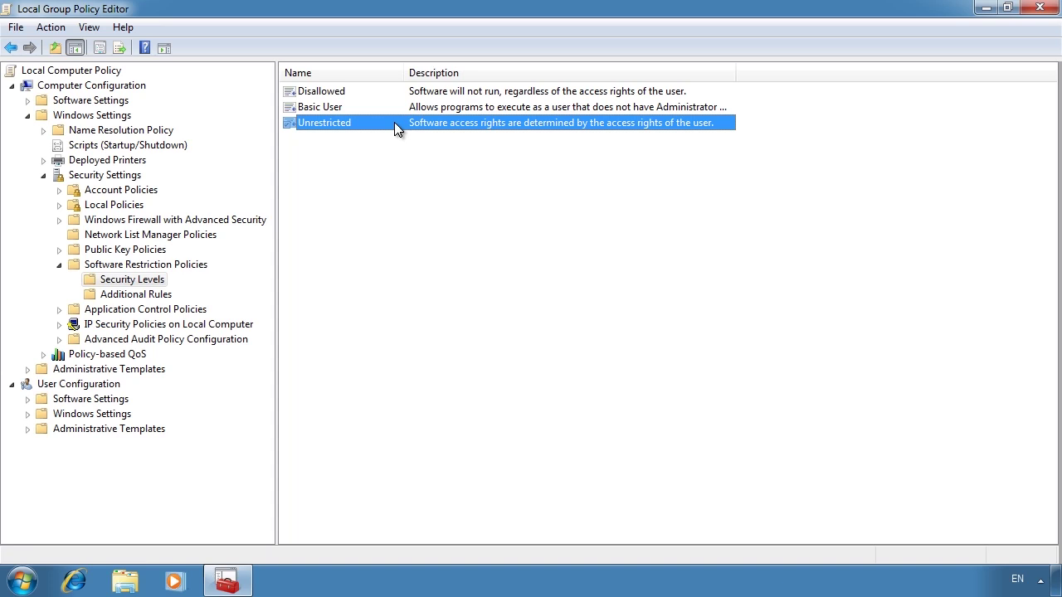
Step: Make Disallowed the default security level, accepting the more-restrictive-default warning
double_click(320, 91)
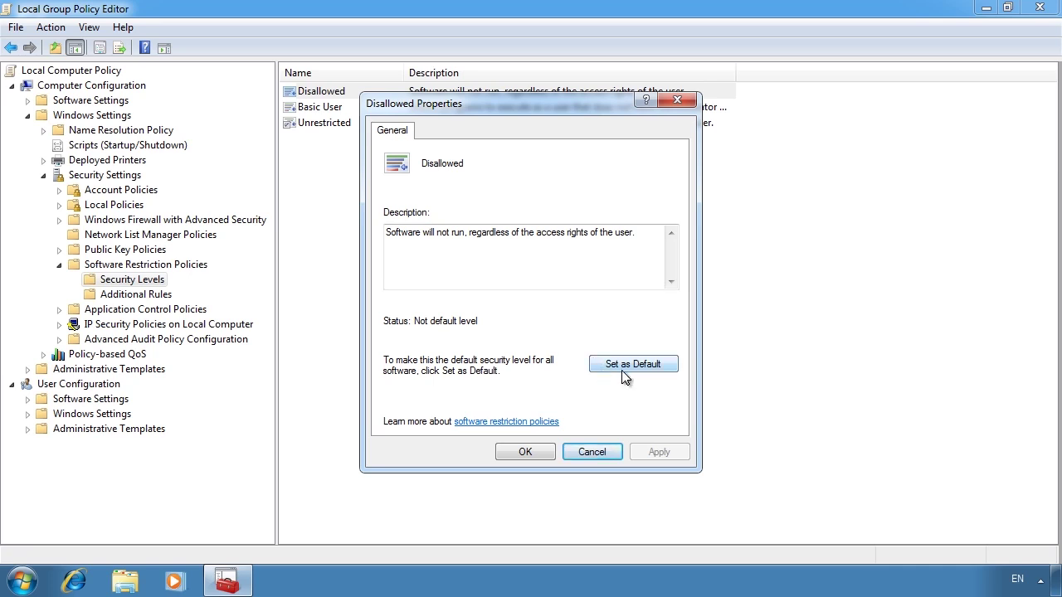
left_click(671, 370)
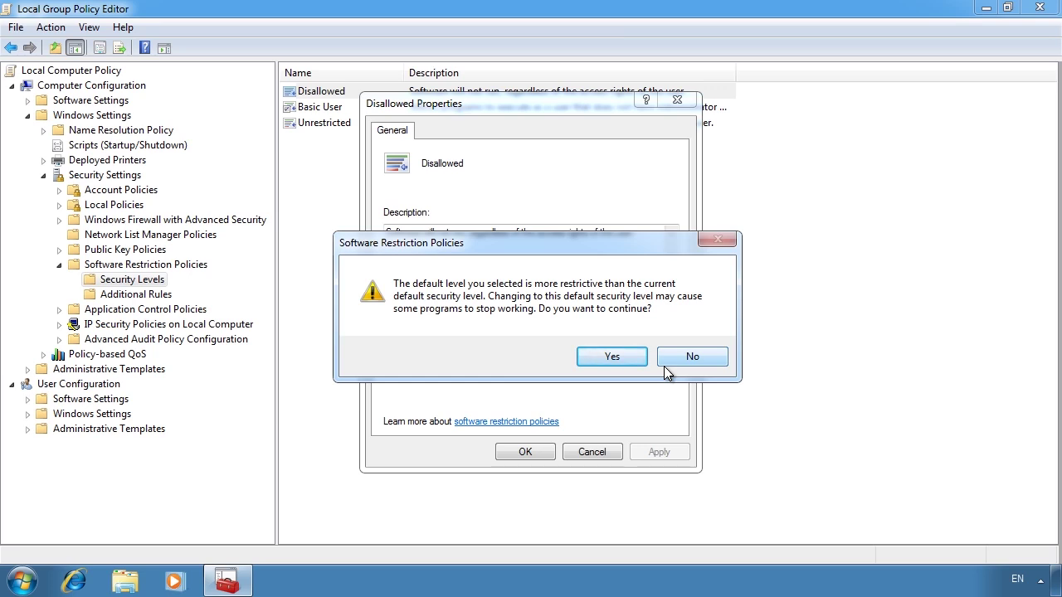
left_click(621, 356)
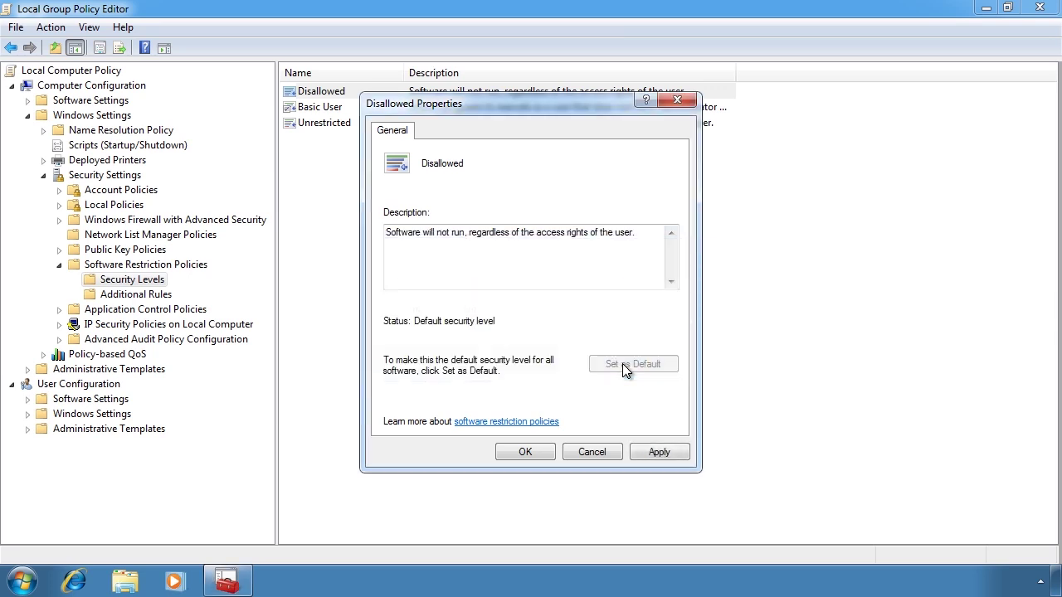
left_click(540, 448)
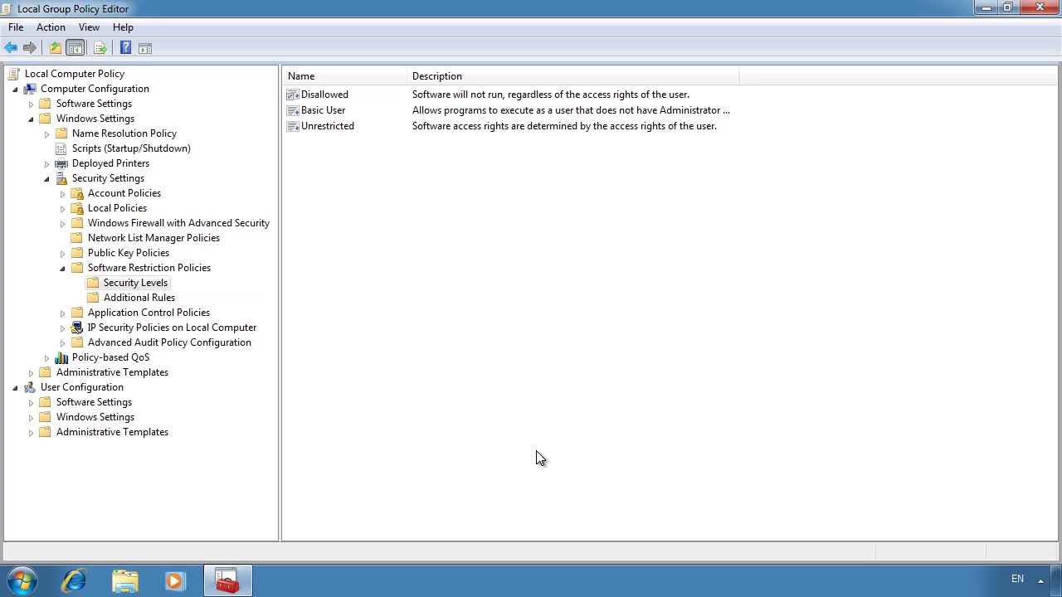
Step: From the desktop, run and close Minesweeper, then confirm winmine is blocked by group policy
left_click(985, 9)
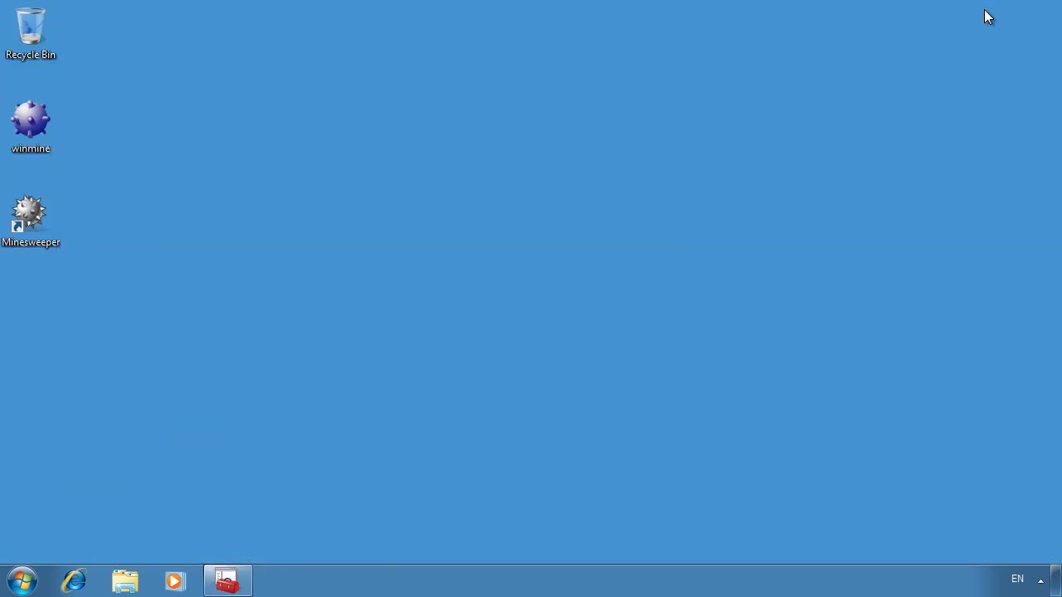
double_click(27, 228)
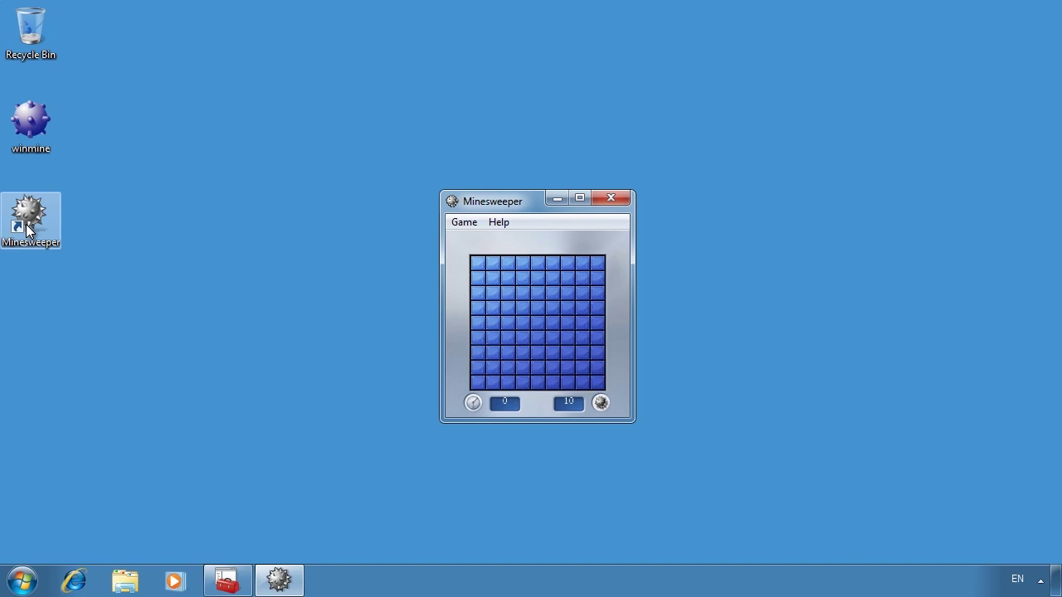
left_click(611, 199)
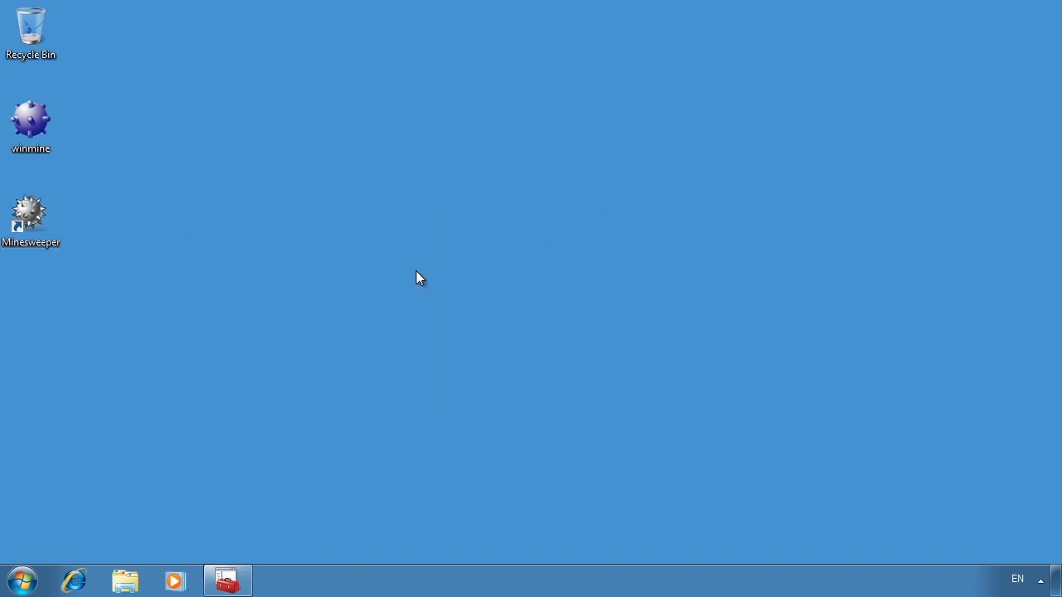
double_click(32, 125)
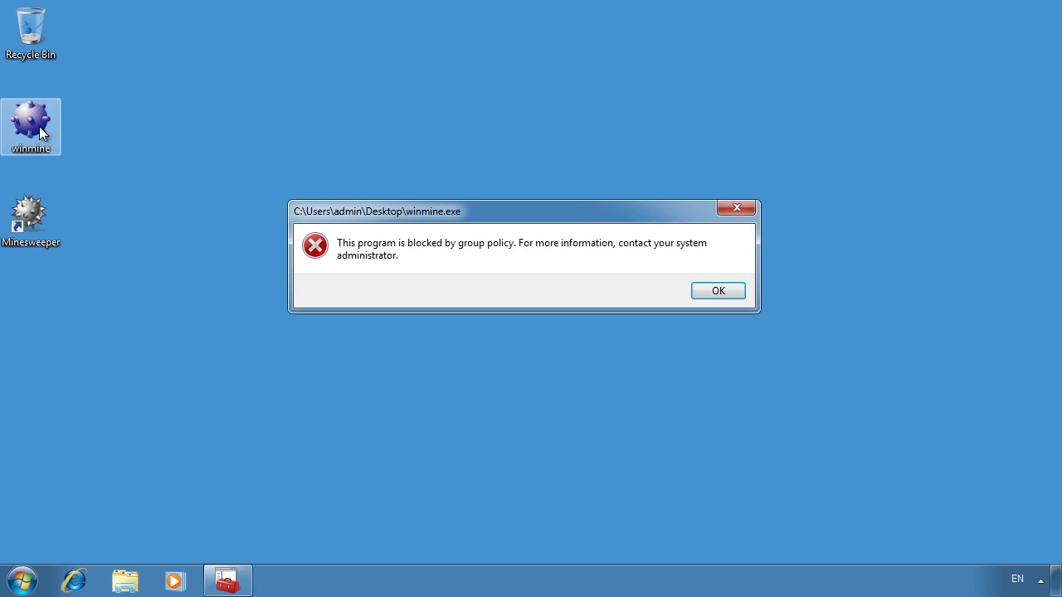
left_click(718, 292)
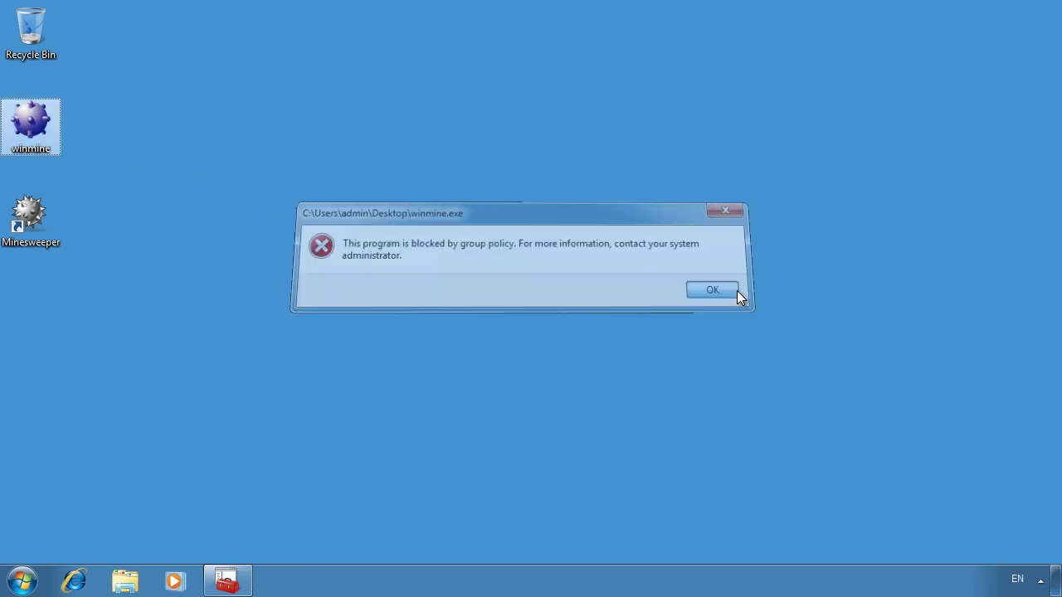
Step: Show Additional Rules and review the existing SystemRoot and ProgramFilesDir path rules
left_click(224, 582)
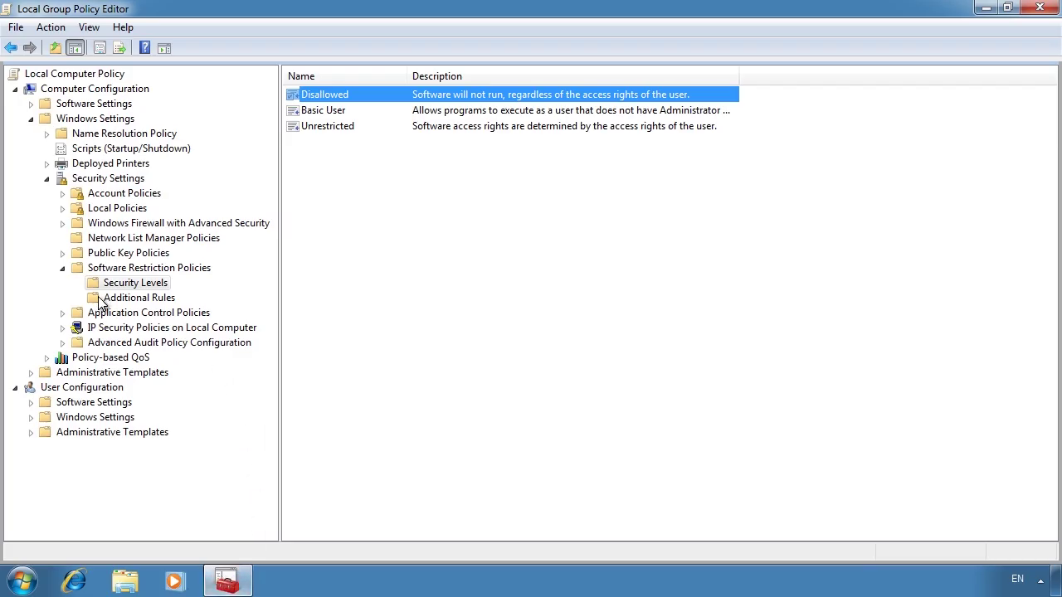
left_click(99, 300)
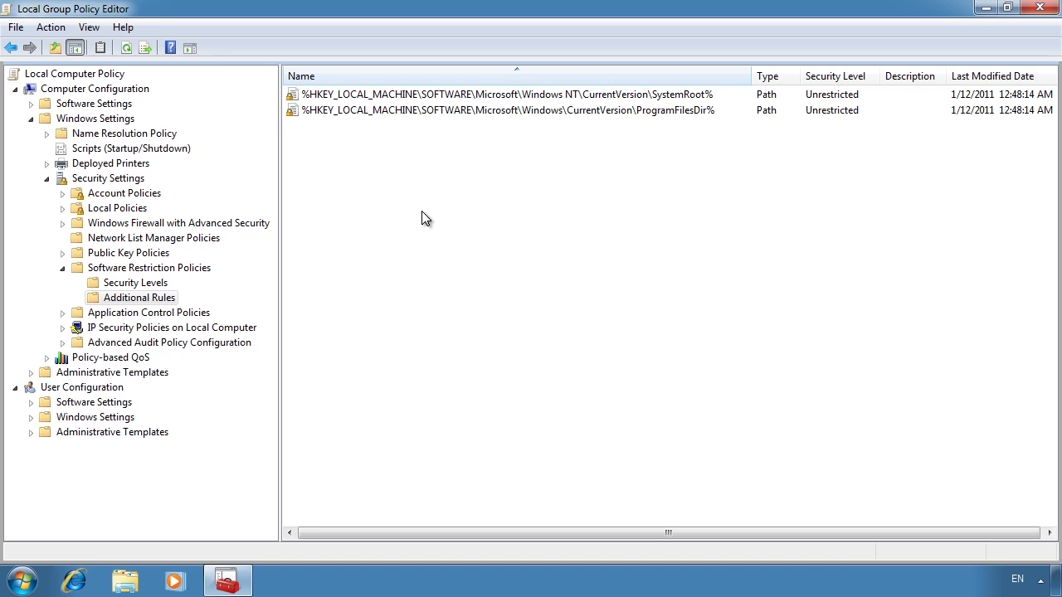
left_click(385, 99)
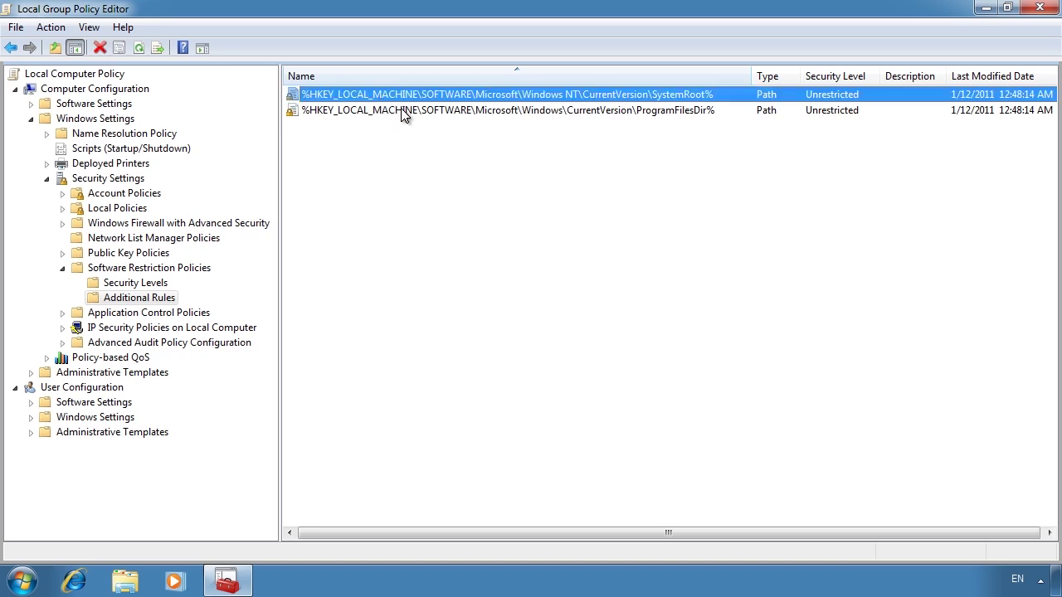
left_click(402, 110)
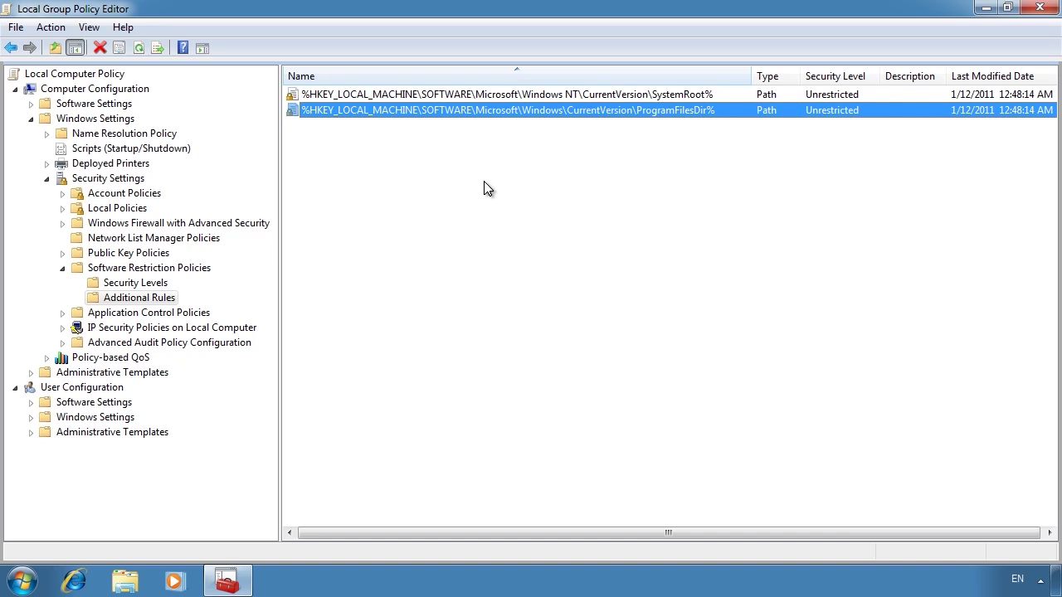
Step: Add a new path rule for the Desktop folder with security level Unrestricted
right_click(352, 175)
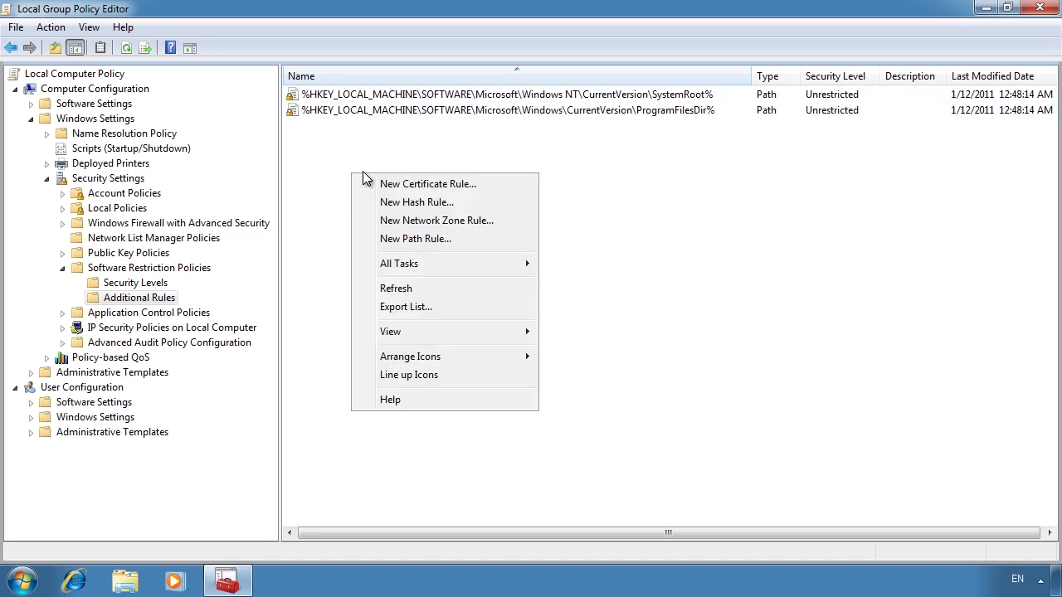
left_click(515, 238)
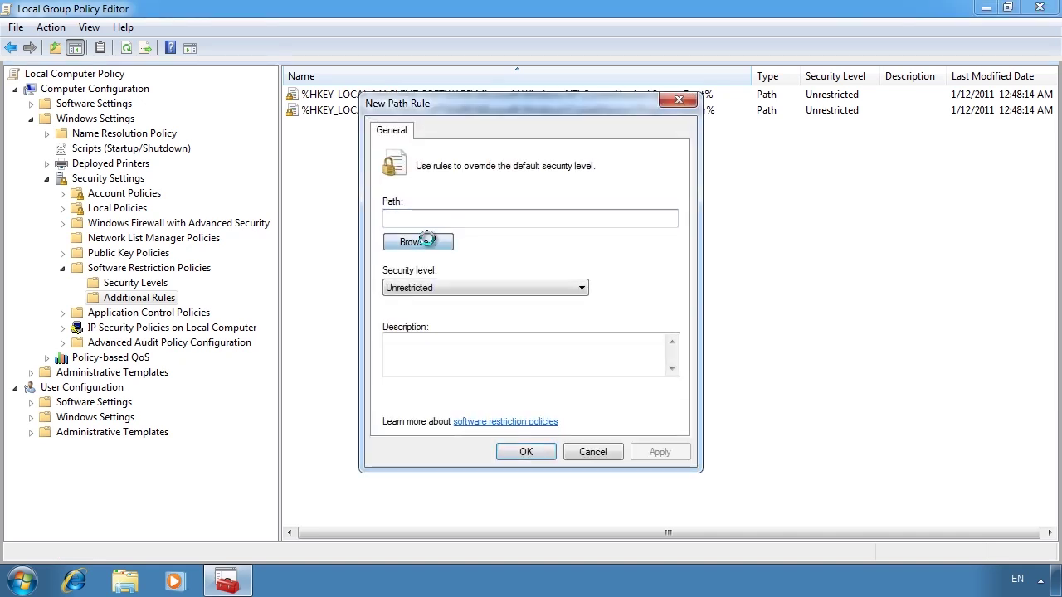
left_click(418, 241)
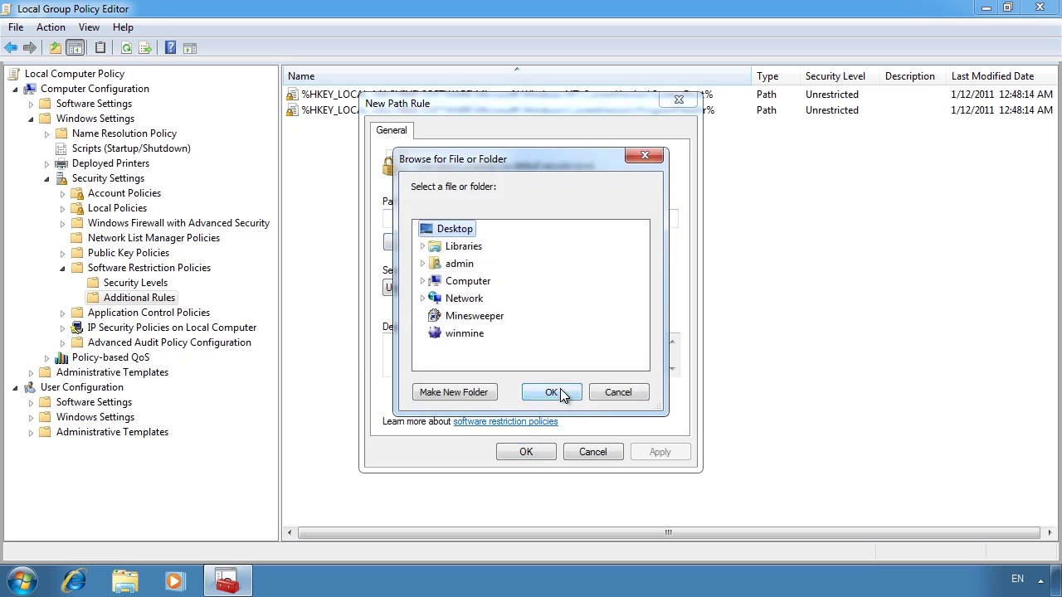
left_click(552, 392)
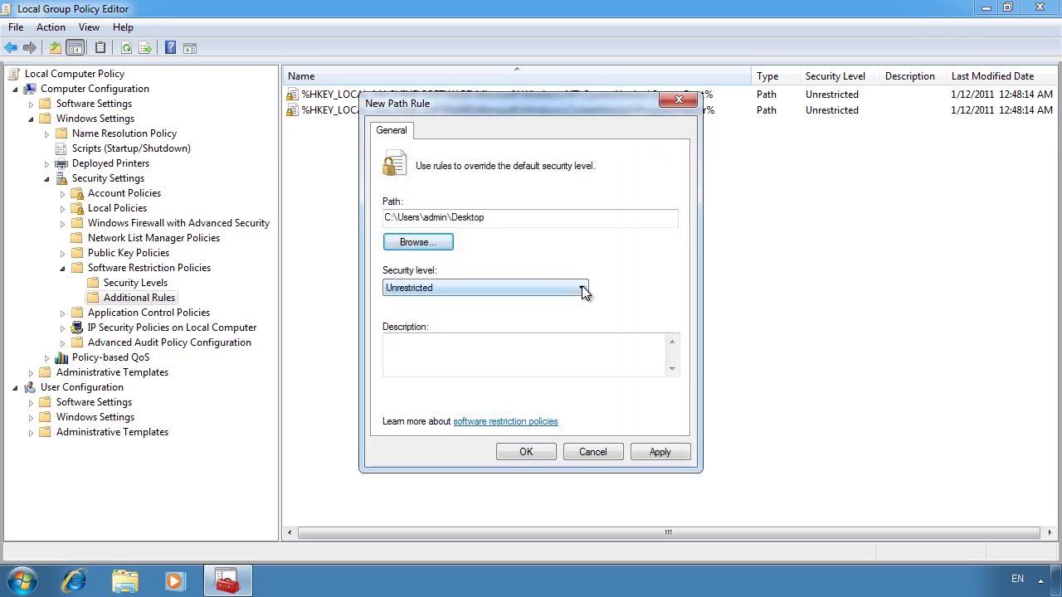
left_click(583, 289)
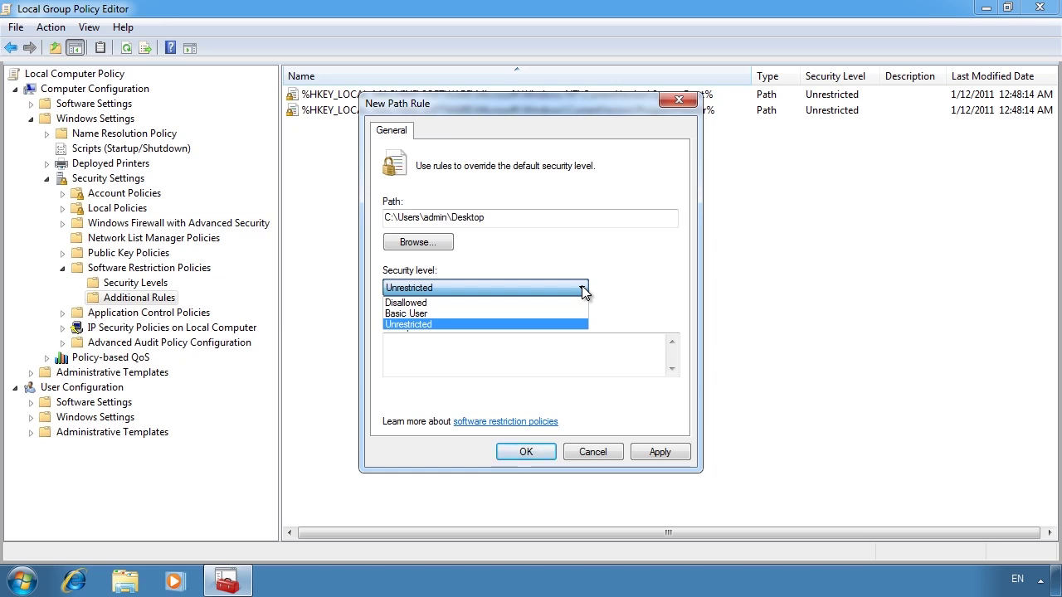
left_click(528, 453)
left_click(986, 8)
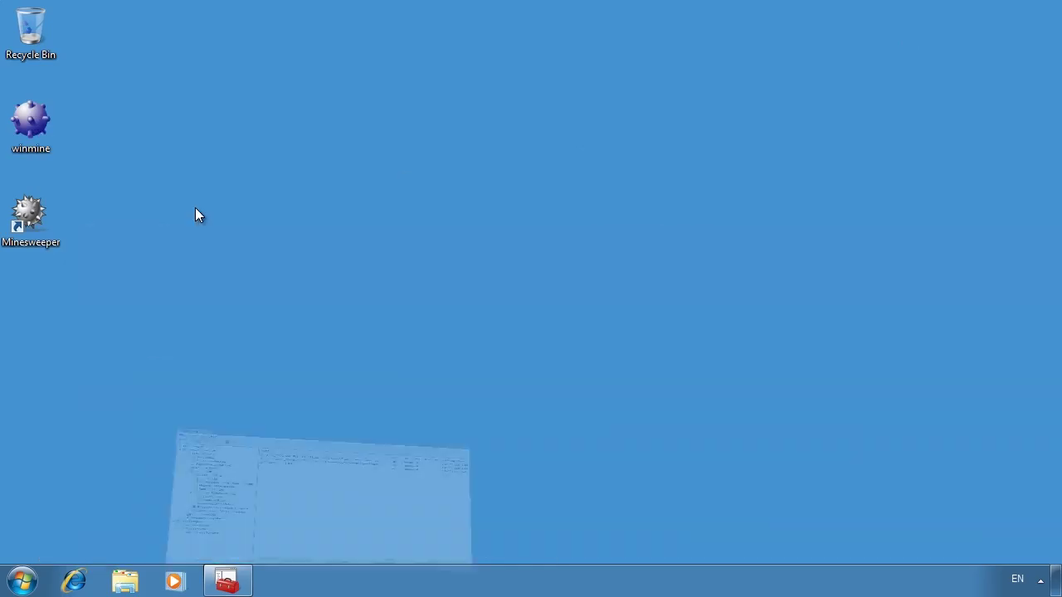
double_click(21, 141)
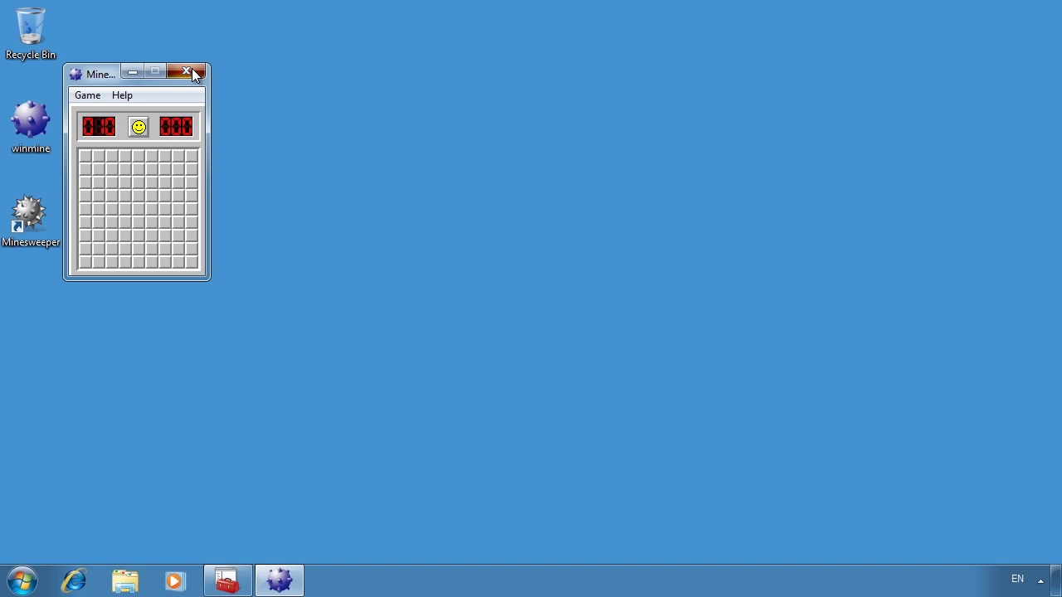
left_click(191, 73)
Step: Delete the Desktop path rule from Additional Rules
left_click(247, 583)
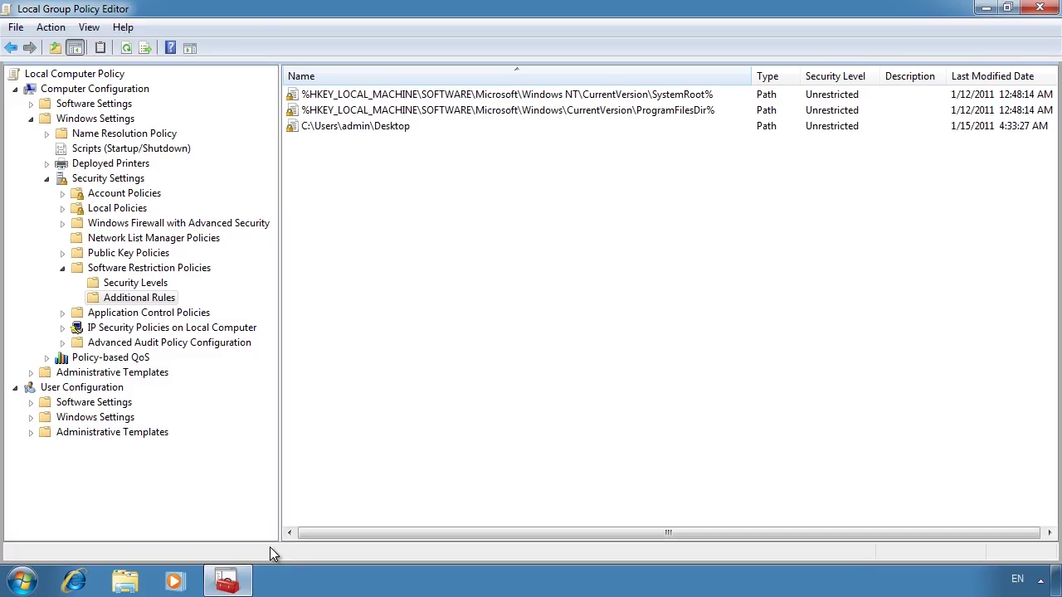
left_click(360, 125)
key("Delete")
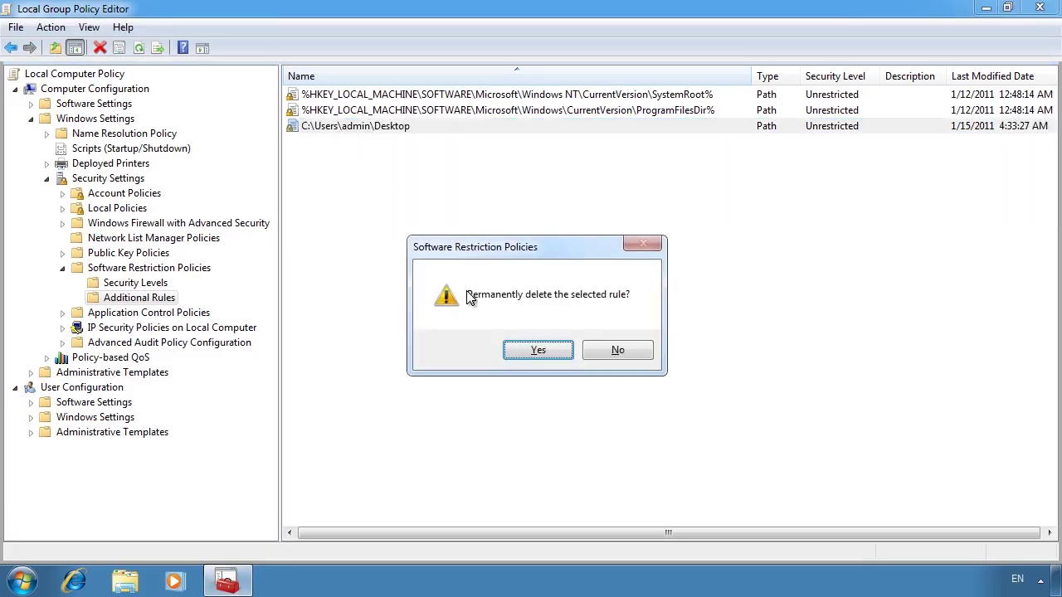
left_click(526, 349)
Step: Create an Unrestricted hash rule for winmine.exe from the Desktop
right_click(353, 169)
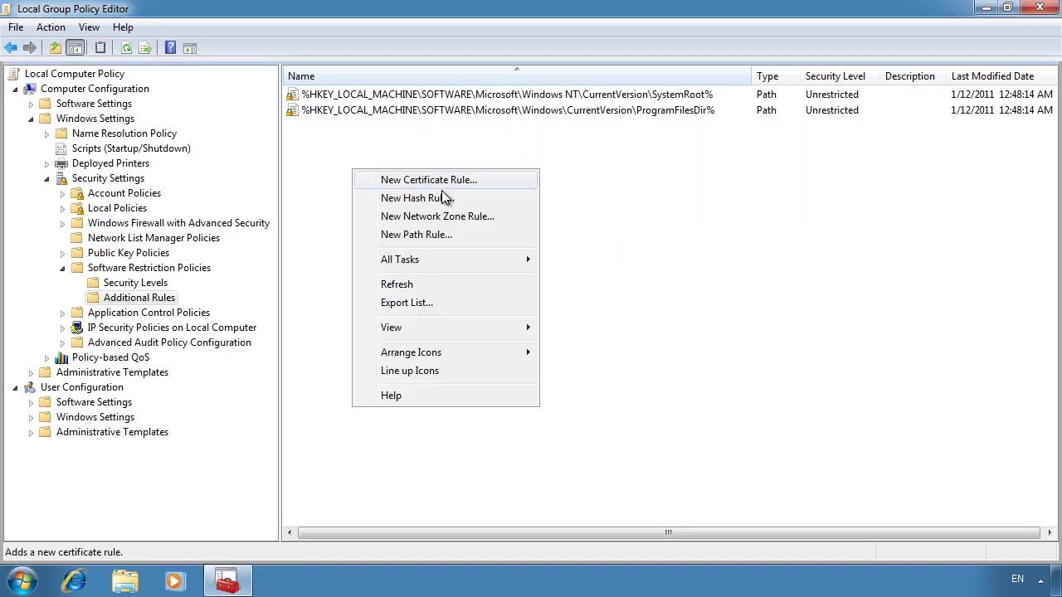
left_click(509, 198)
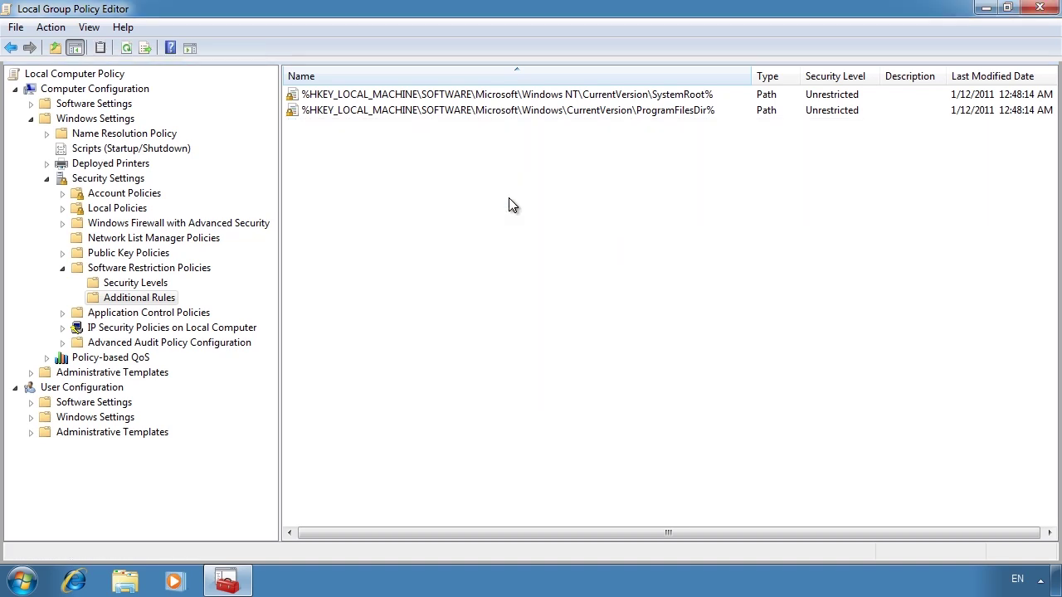
left_click(658, 220)
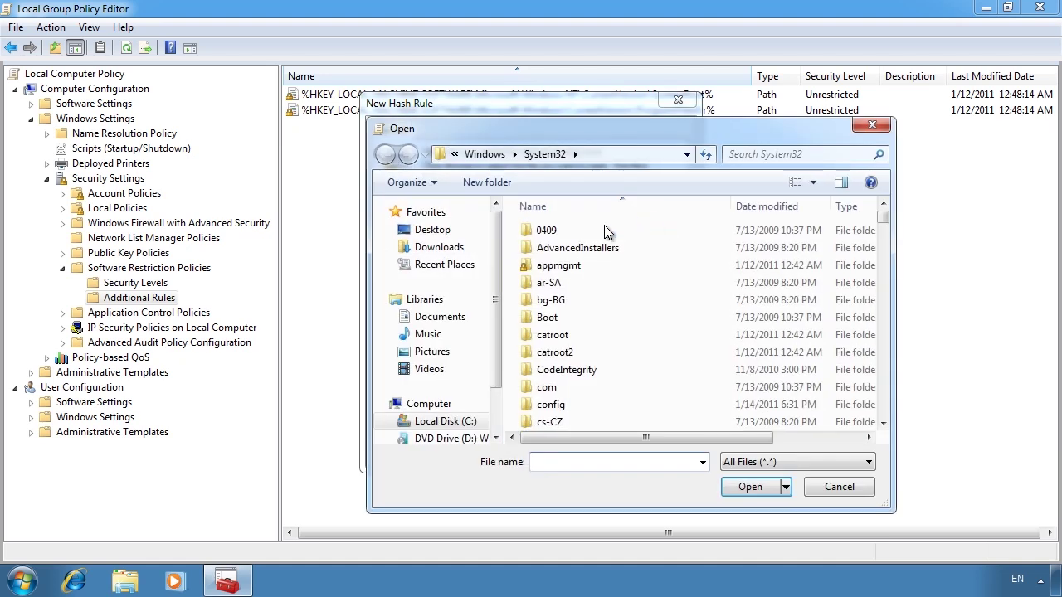
left_click(427, 226)
left_click(586, 441)
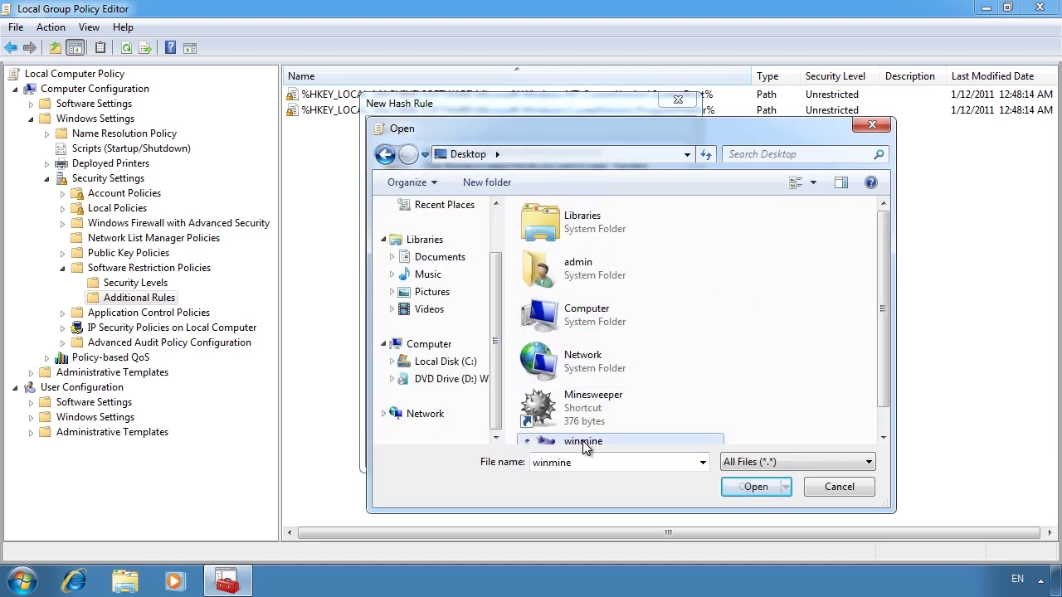
left_click(768, 488)
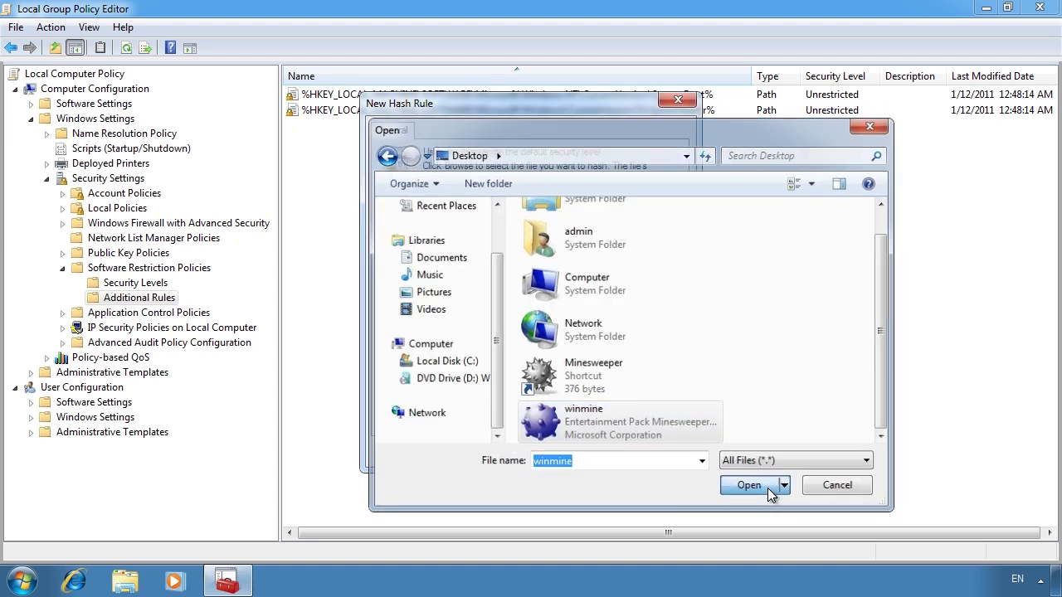
left_click(767, 488)
left_click(767, 488)
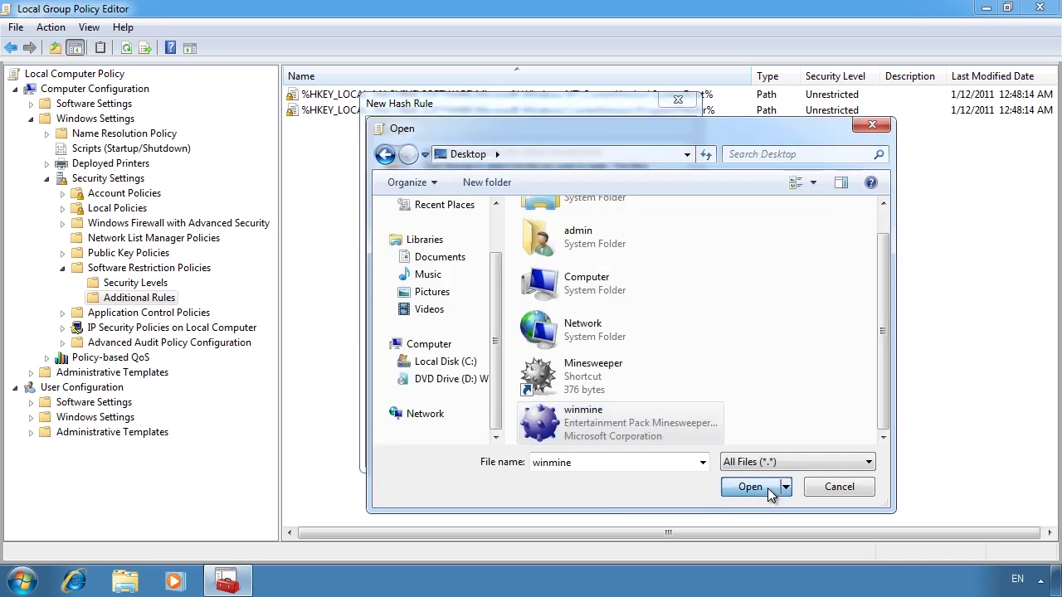
left_click(768, 487)
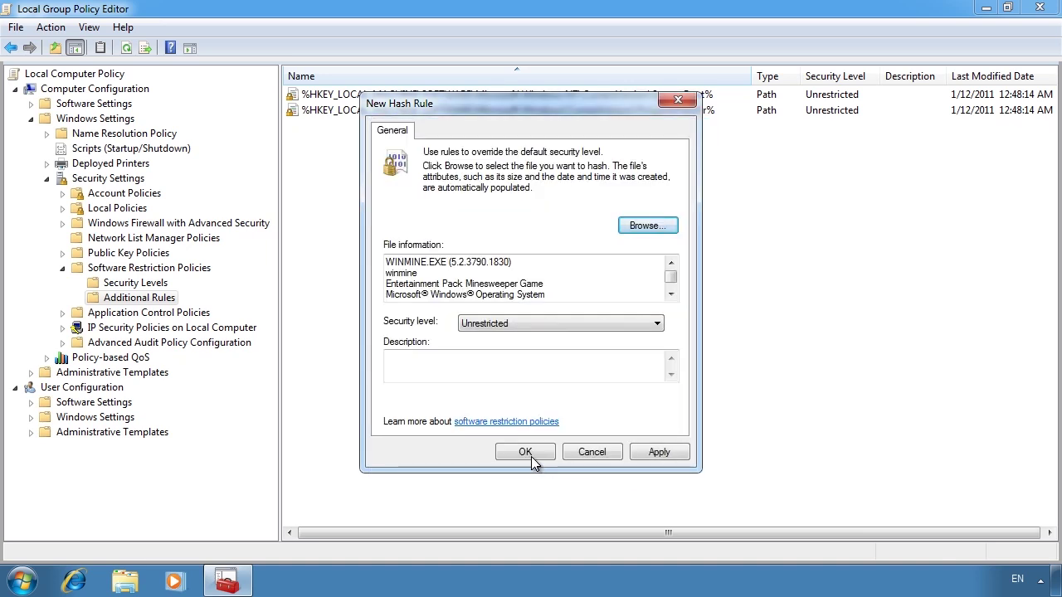
left_click(657, 323)
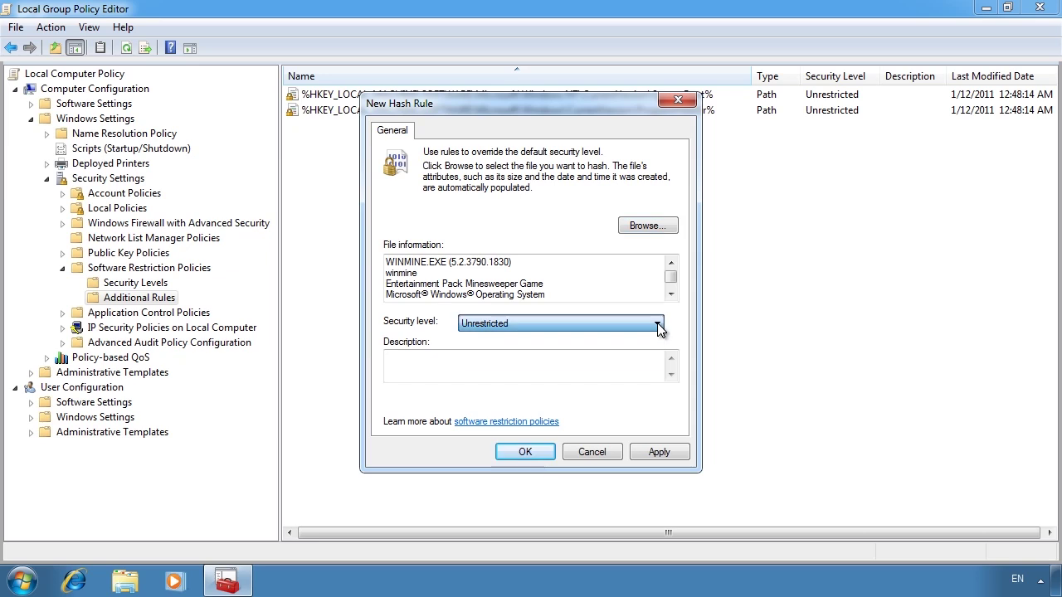
left_click(540, 456)
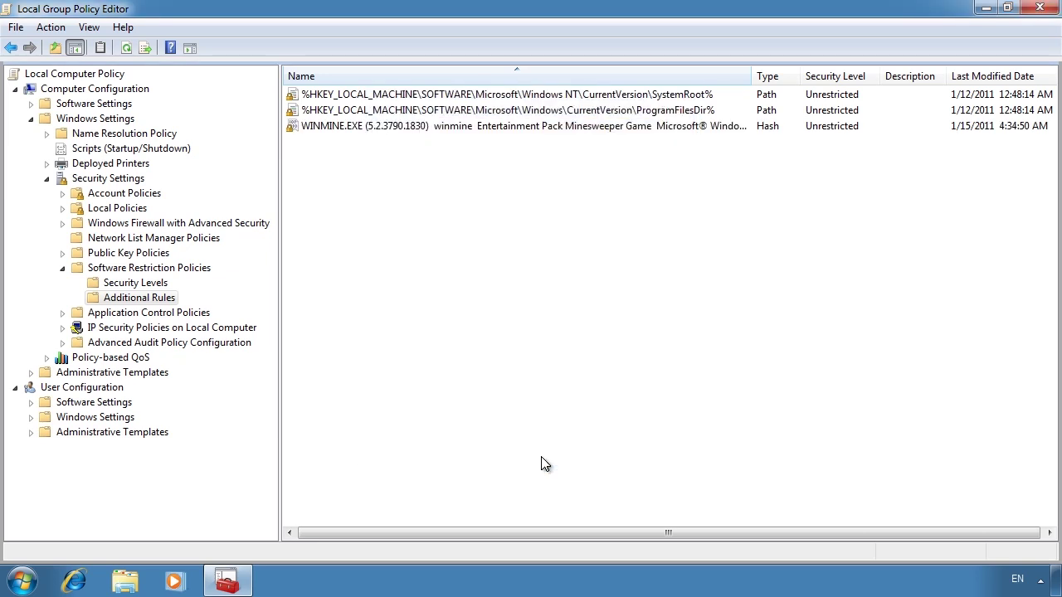